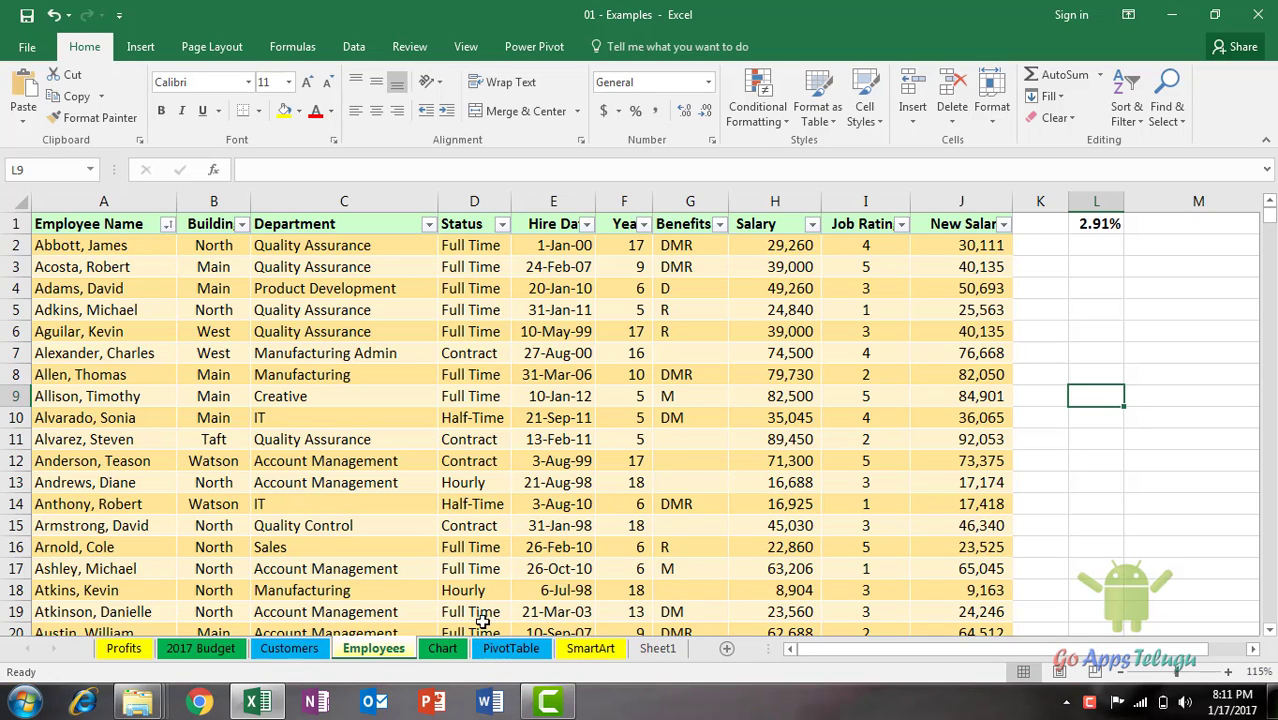
Turn on Caps Lock and Num Lock so both indicators appear on the status bar
key(Caps_Lock)
mouse_move(75, 680)
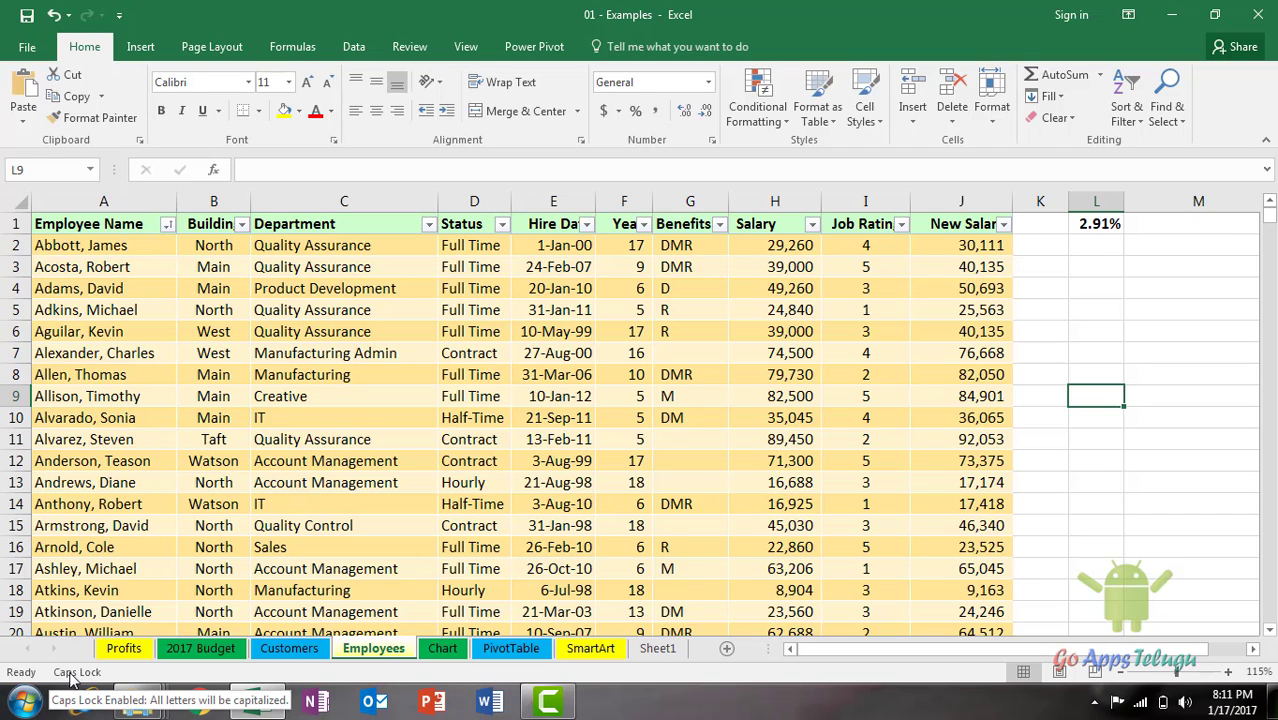
key(Num_Lock)
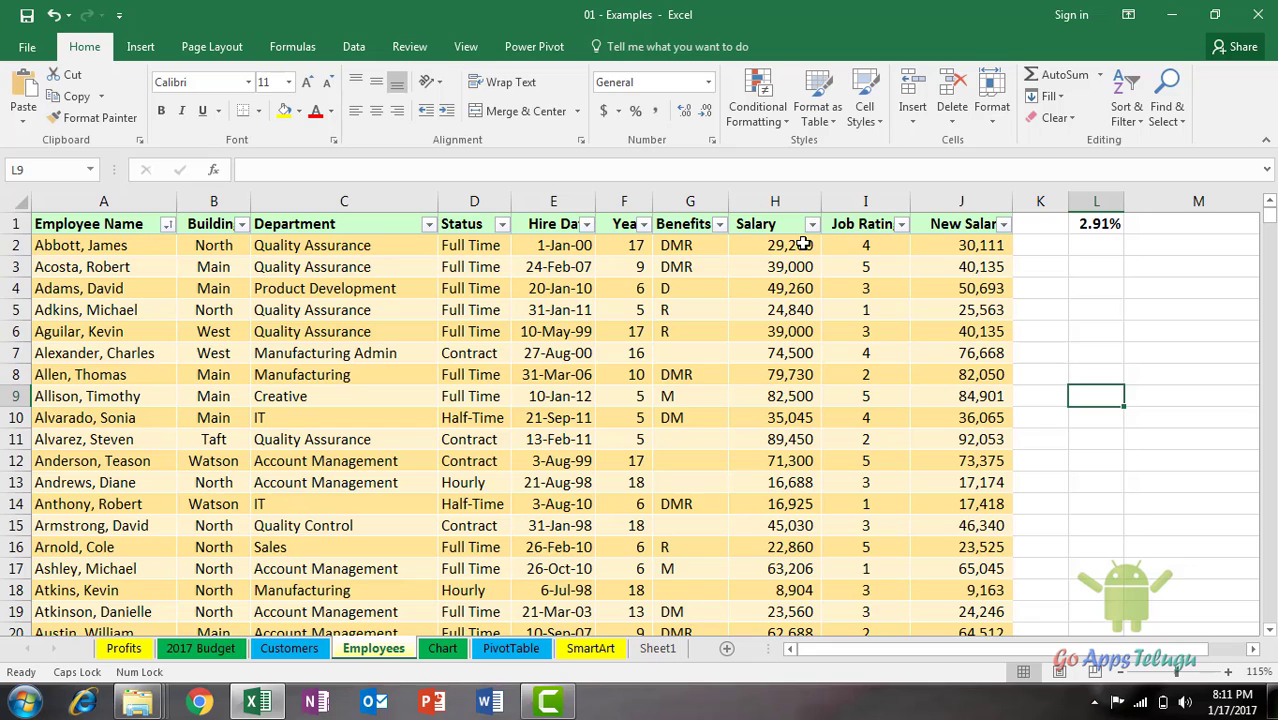
Select the 14 salaries in H2:H15 to show Average 49,466 and Sum 692,528
drag(803, 244, 792, 512)
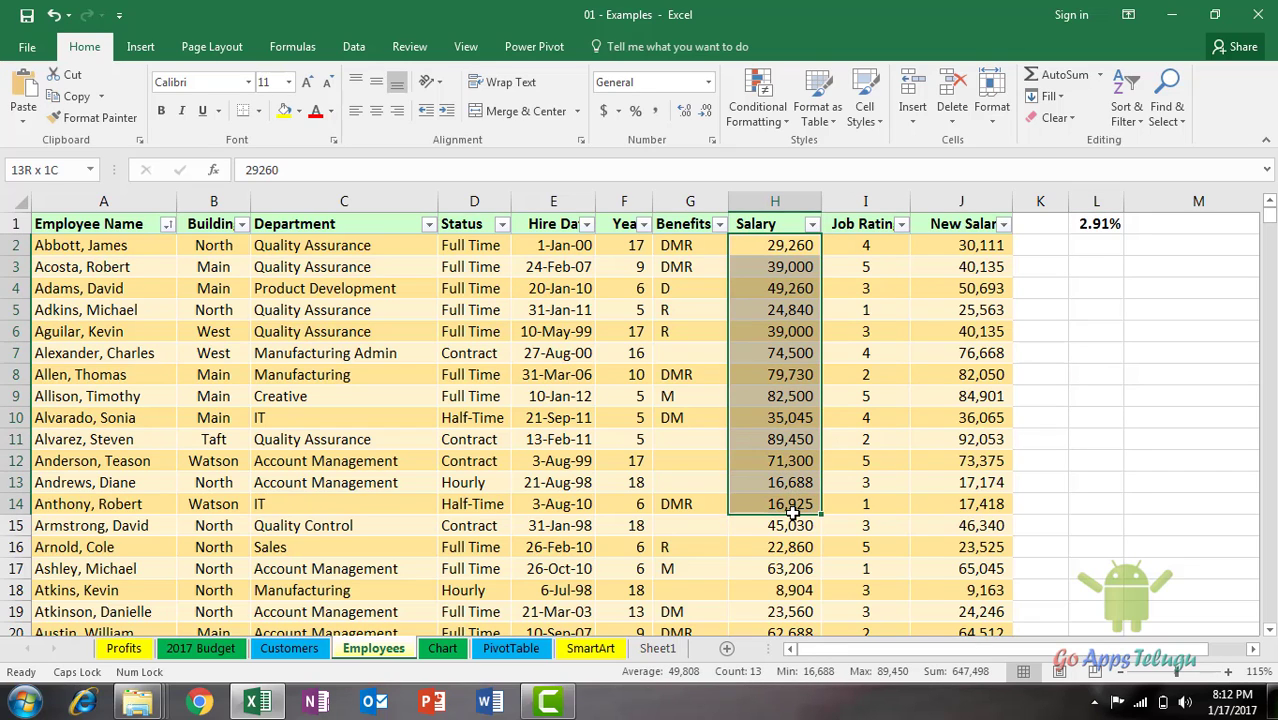
drag(788, 246, 788, 525)
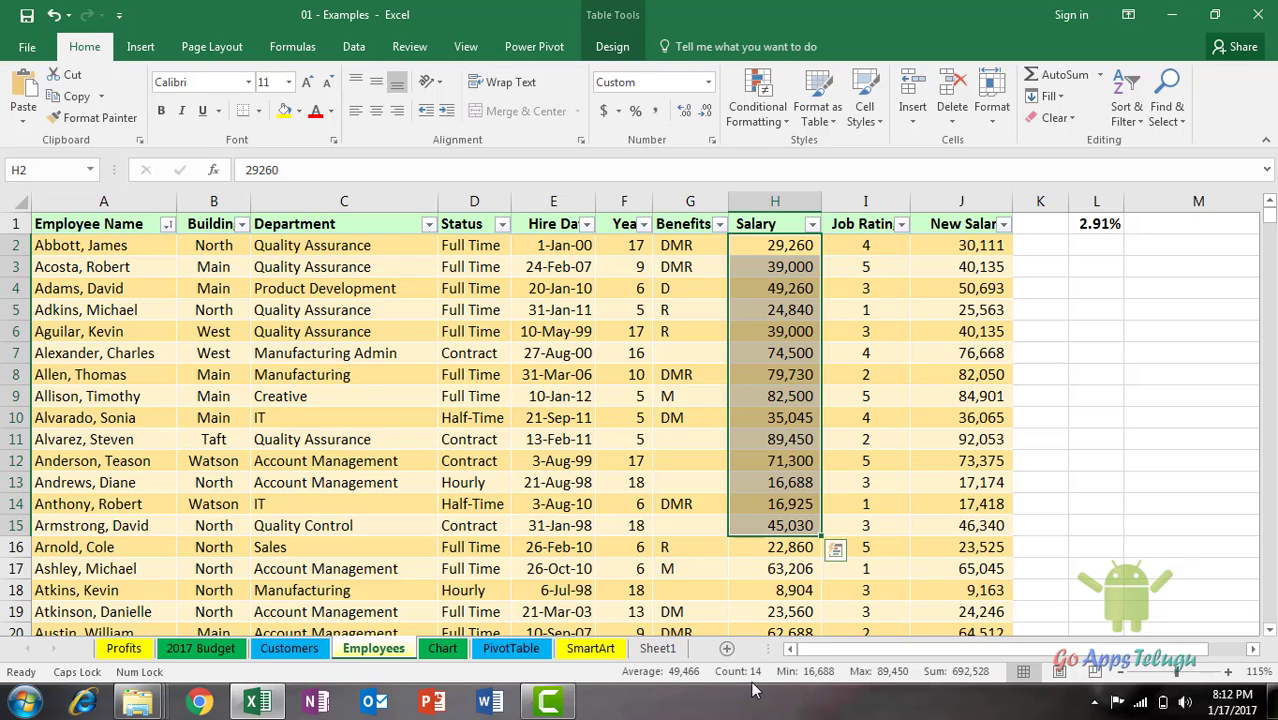
Enable Numerical Count in the status bar statistics, toggling Sum off and back on
right_click(577, 677)
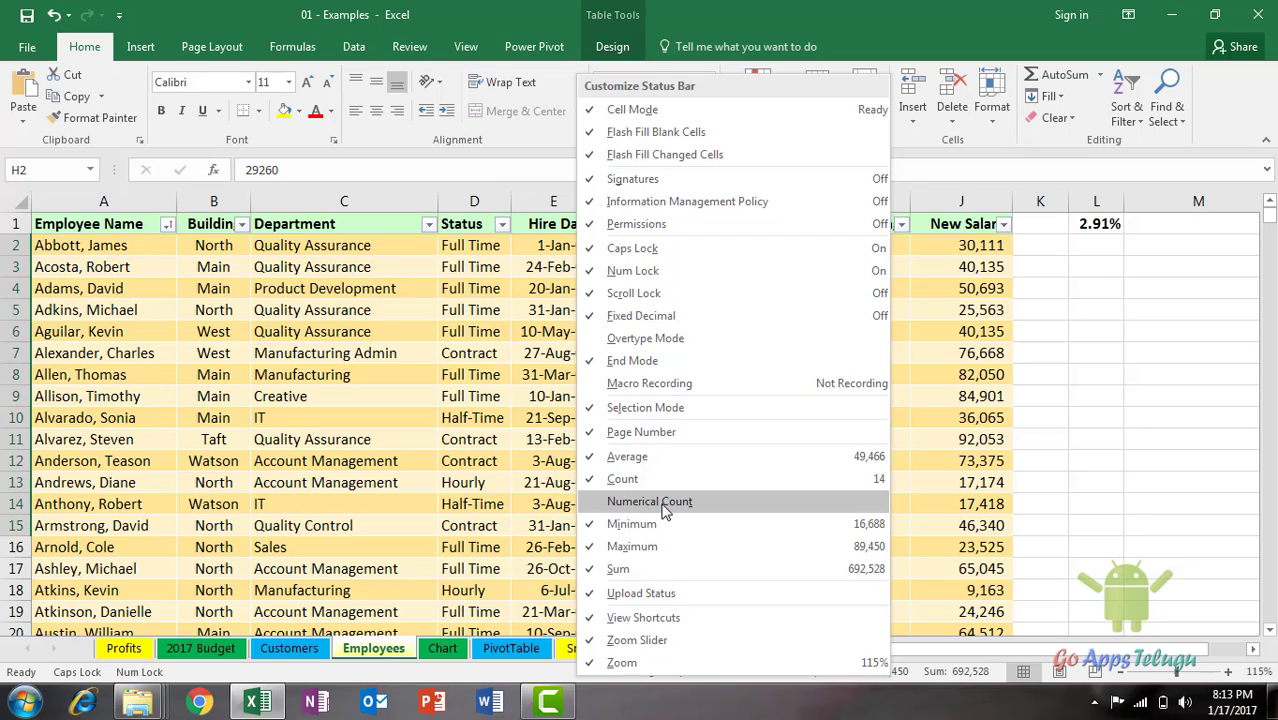
click(659, 505)
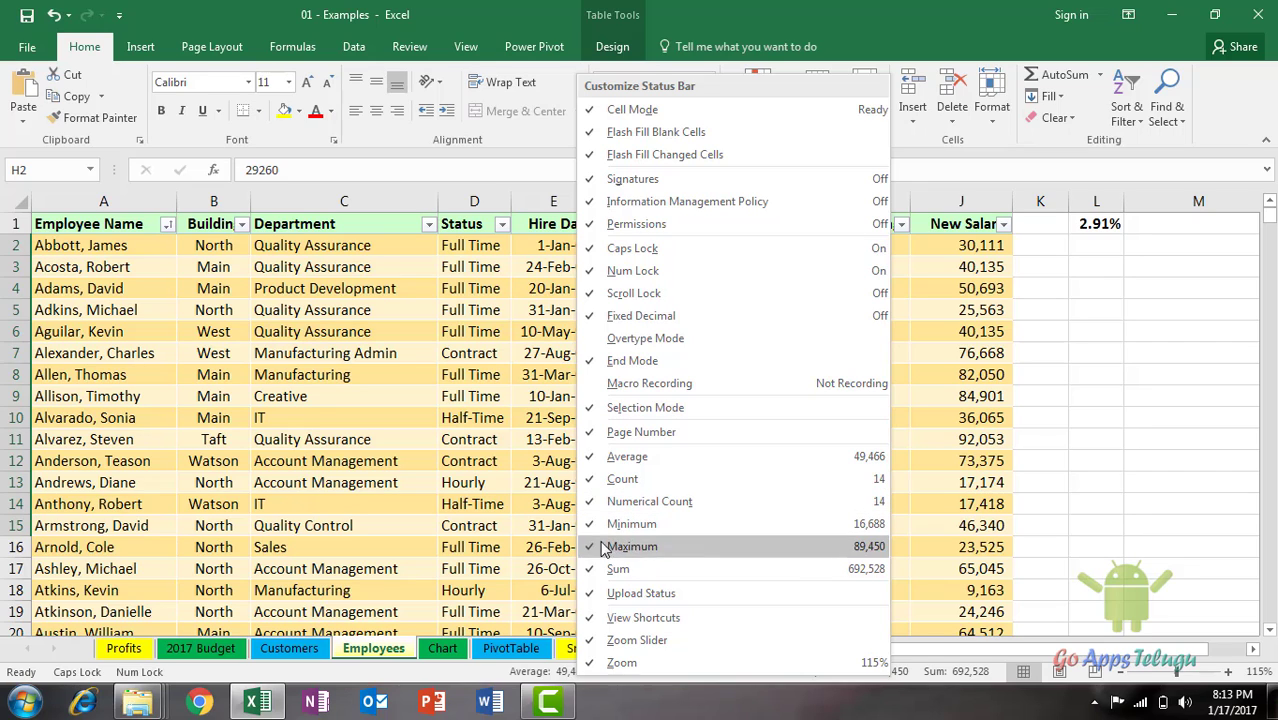
click(614, 571)
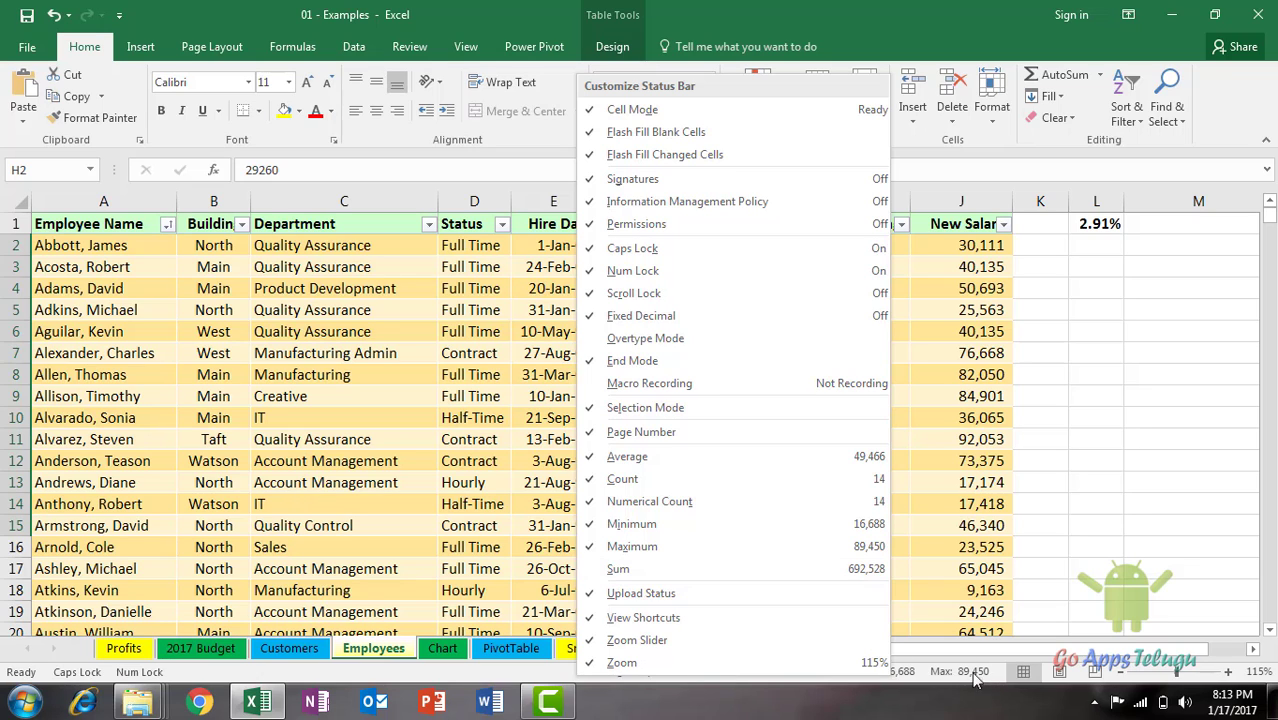
click(622, 570)
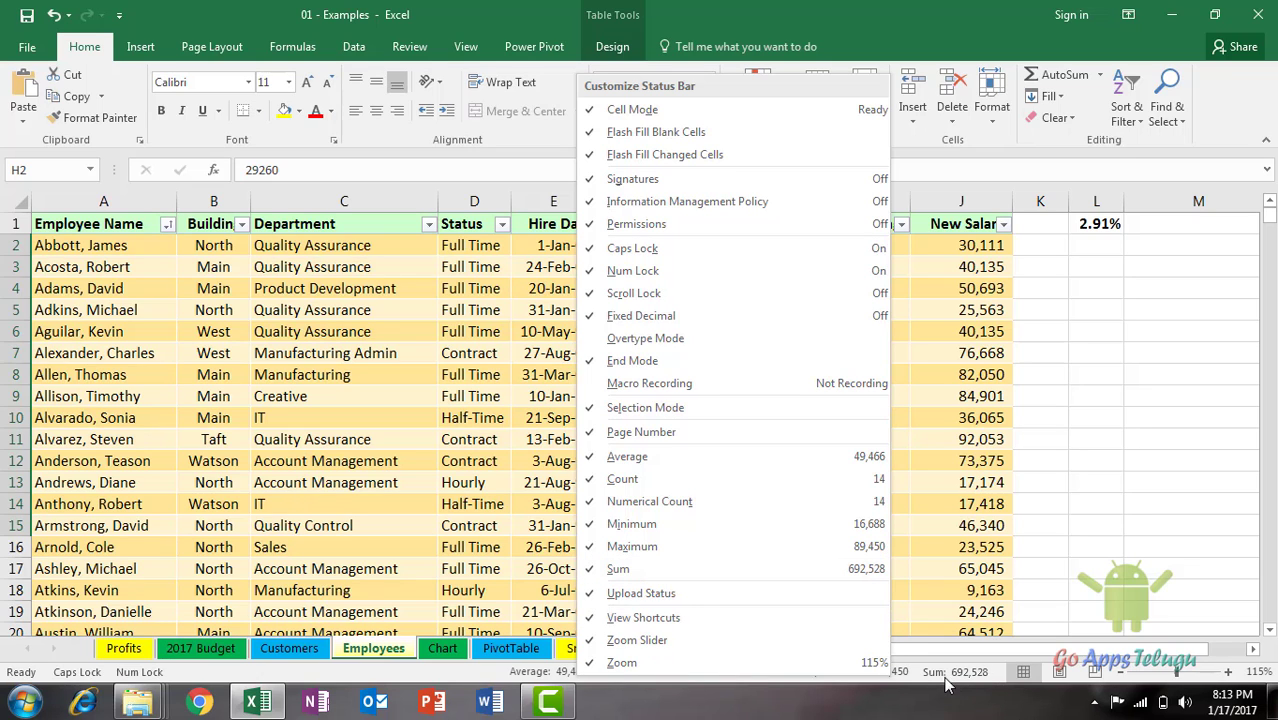
click(1124, 477)
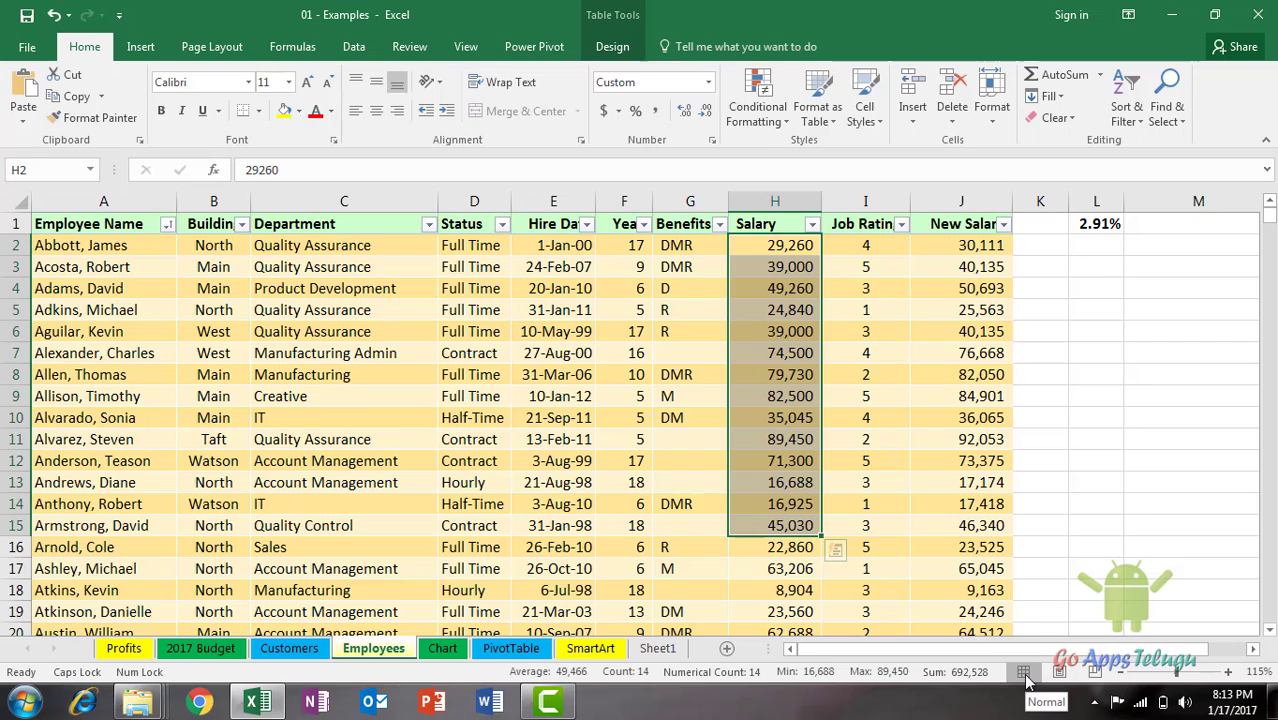
Select cell I10 and switch the Employees sheet to Page Layout view
click(866, 418)
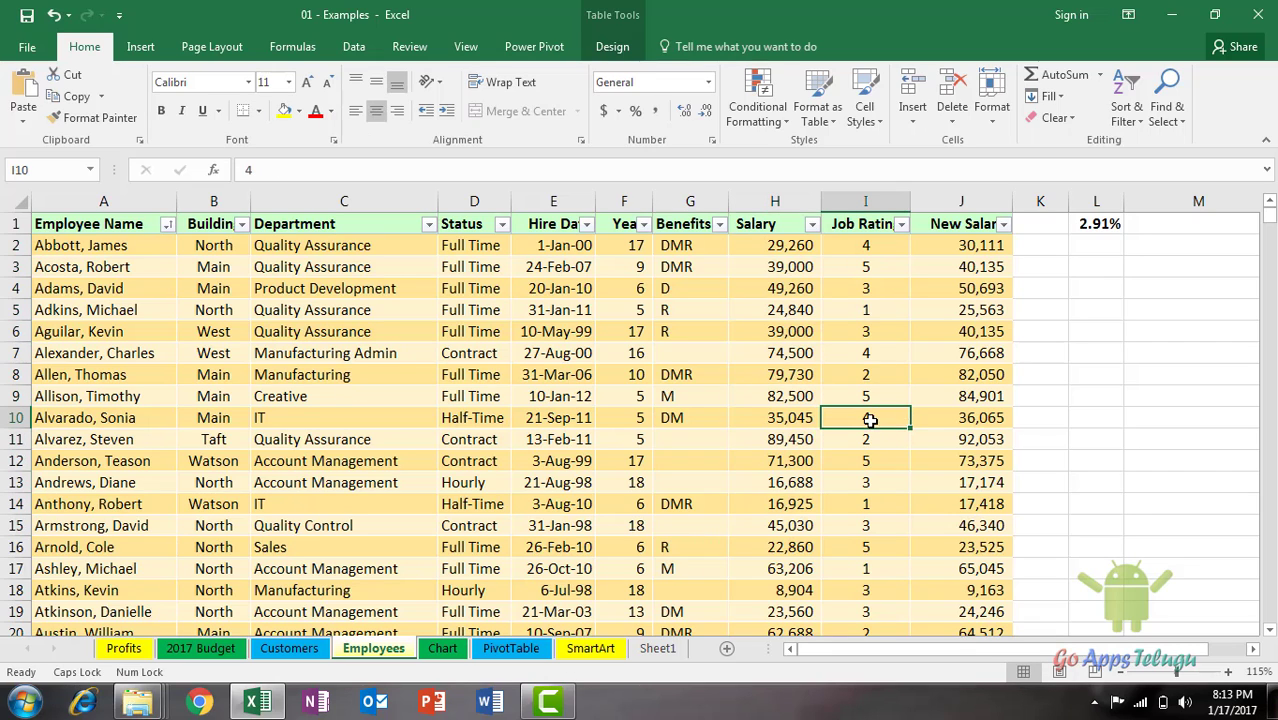
click(1062, 674)
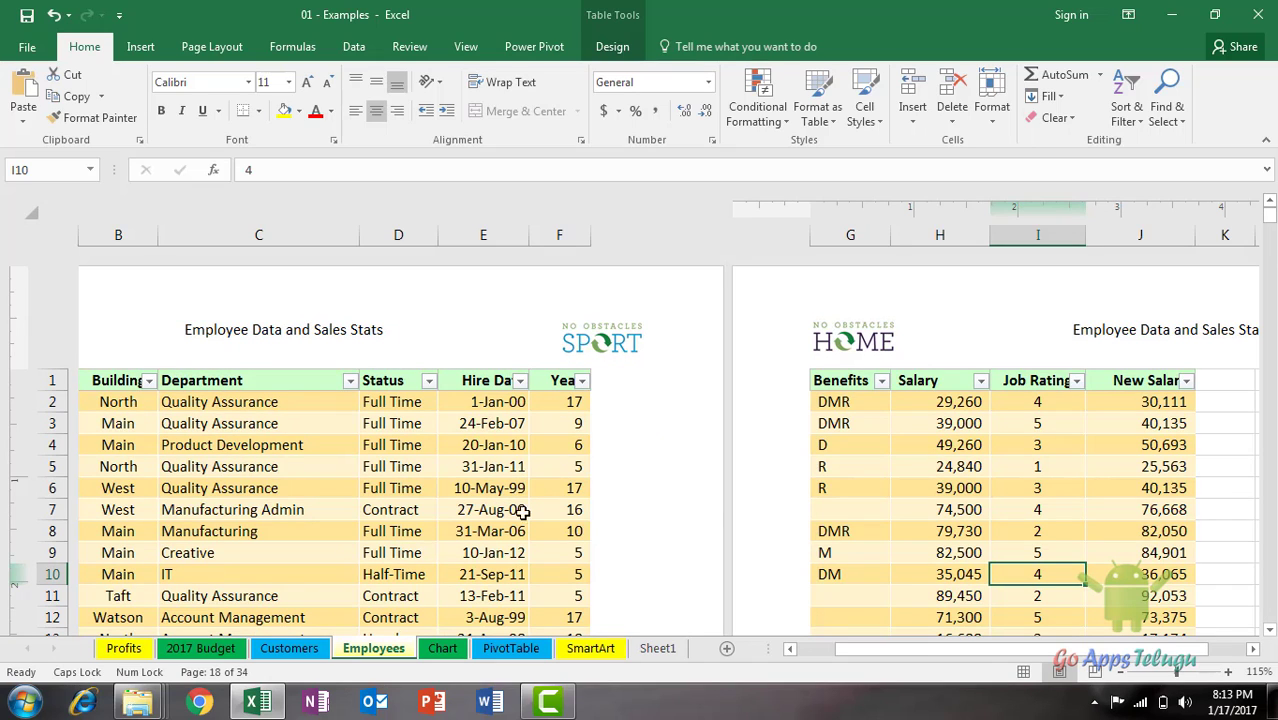
Switch to Page Break Preview and scroll through the page breaks
click(1092, 674)
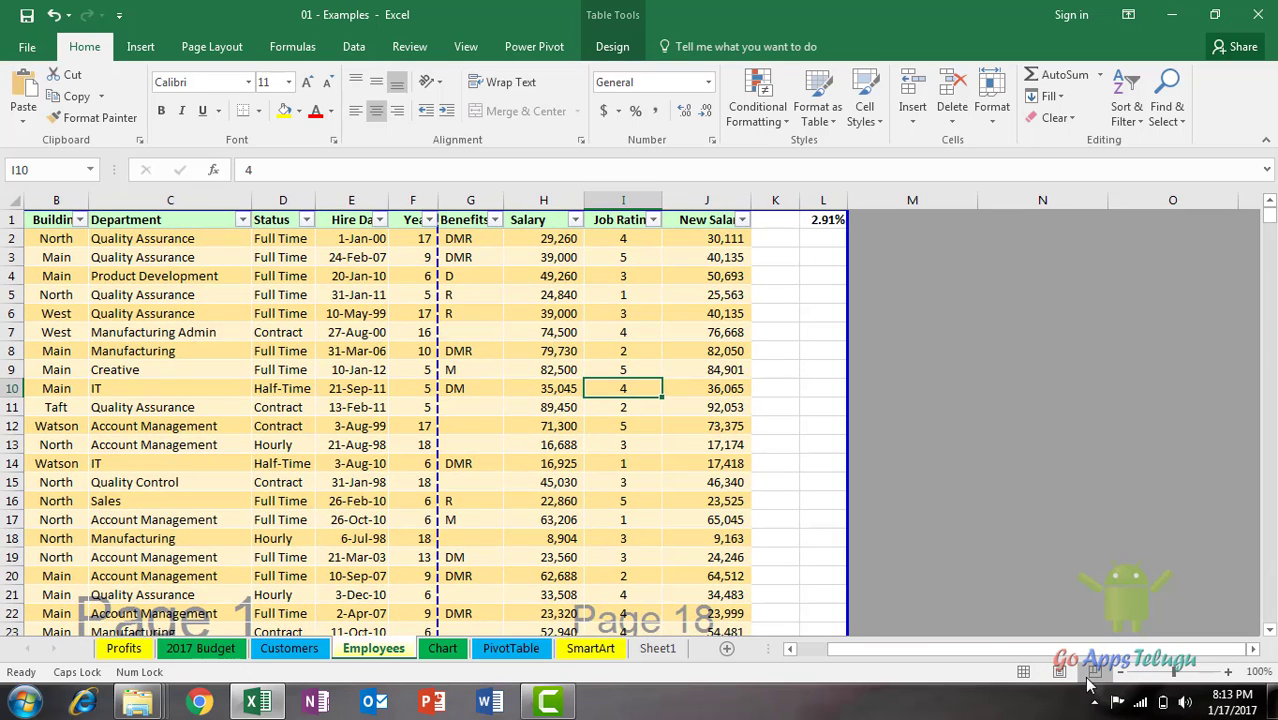
scroll(522, 544, down, 3)
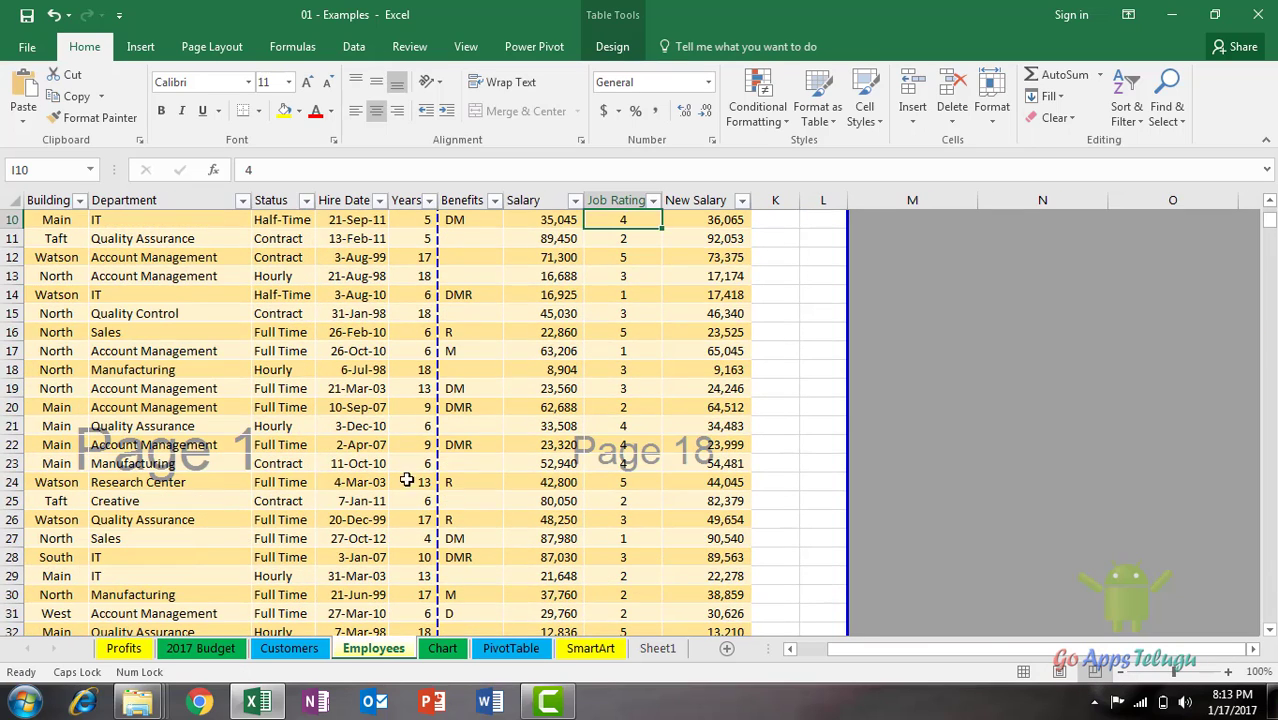
scroll(369, 473, up, 3)
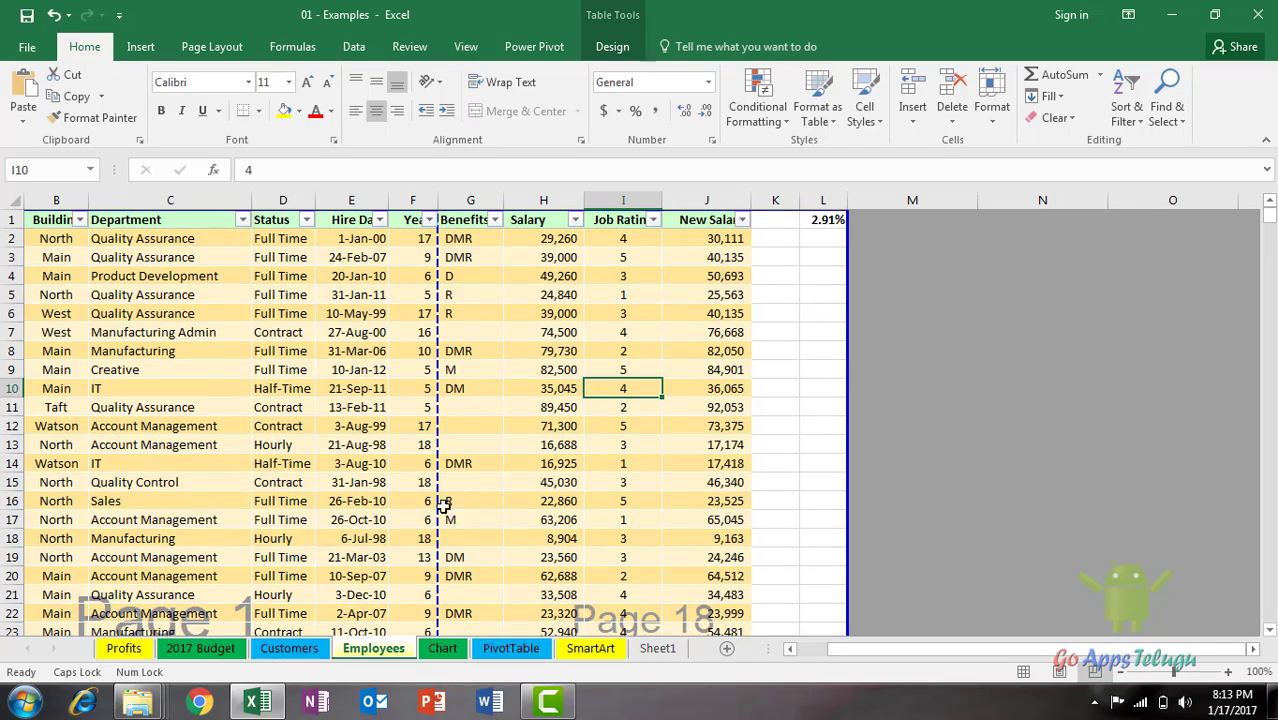
scroll(157, 491, down, 5)
scroll(385, 480, down, 5)
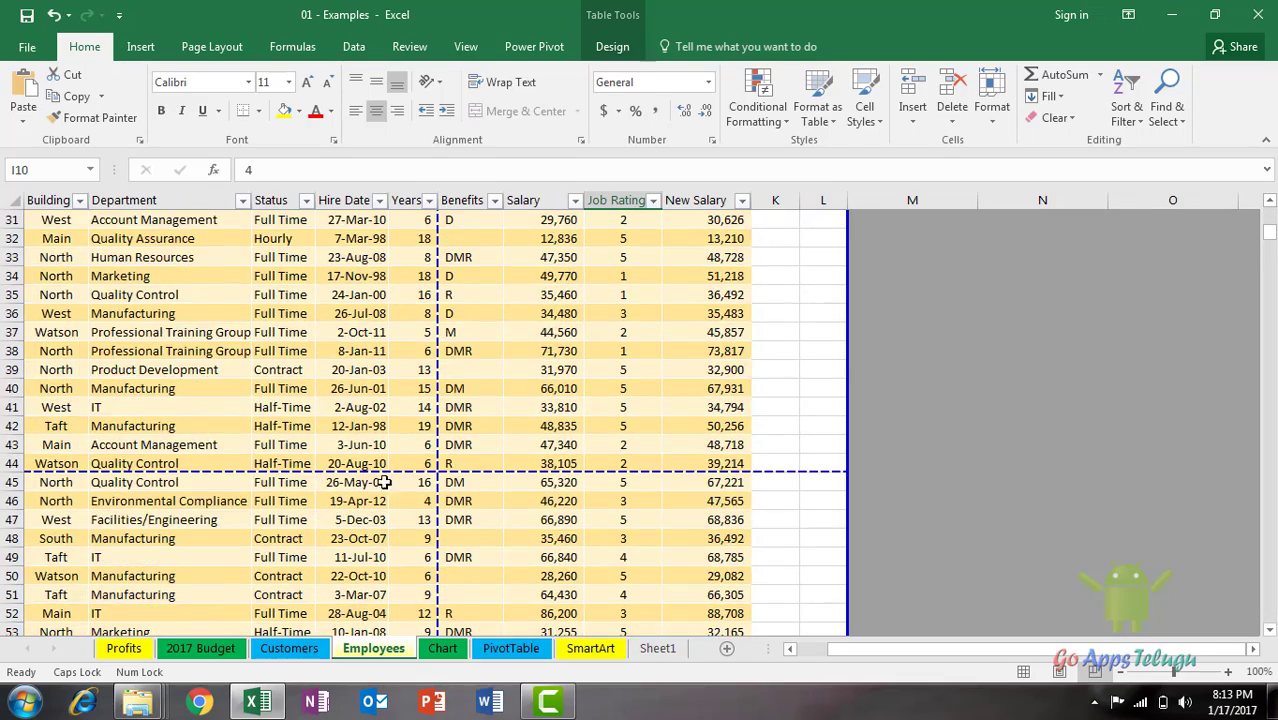
scroll(480, 482, down, 3)
scroll(586, 482, up, 9)
scroll(586, 482, up, 4)
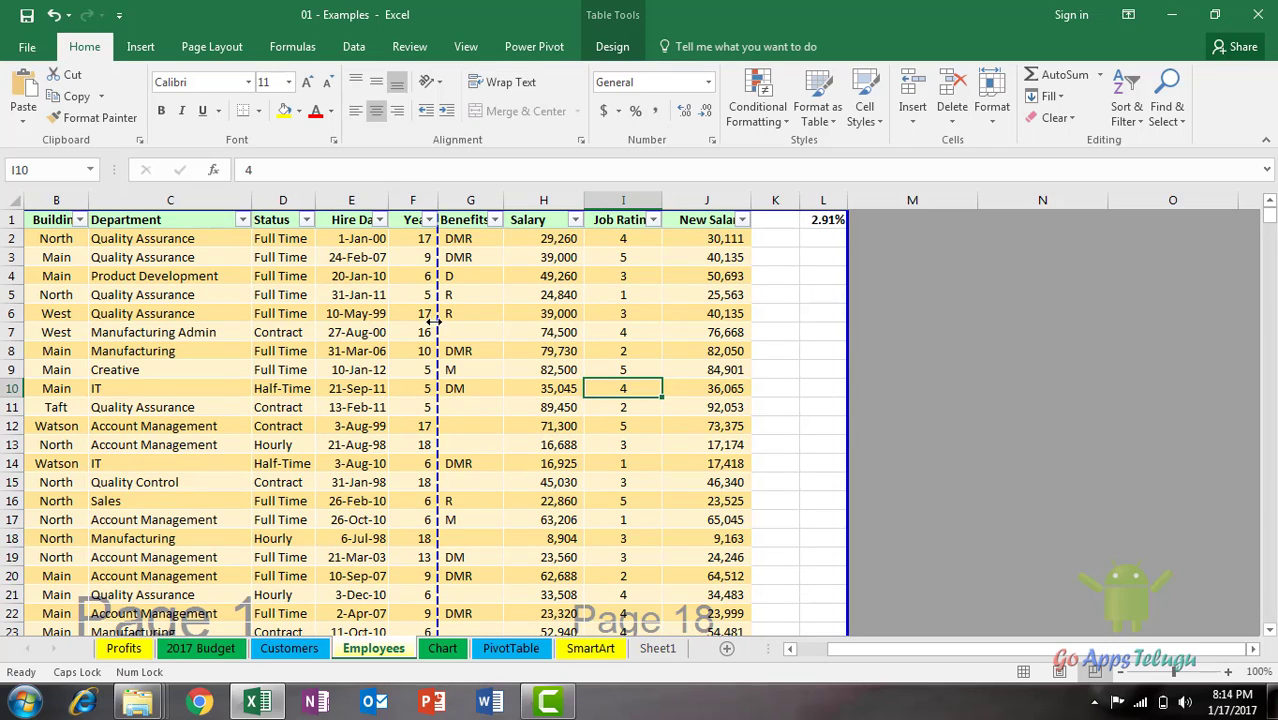
Drag the vertical page break, undo the move, and return to Normal view
drag(436, 320, 661, 332)
drag(541, 332, 425, 332)
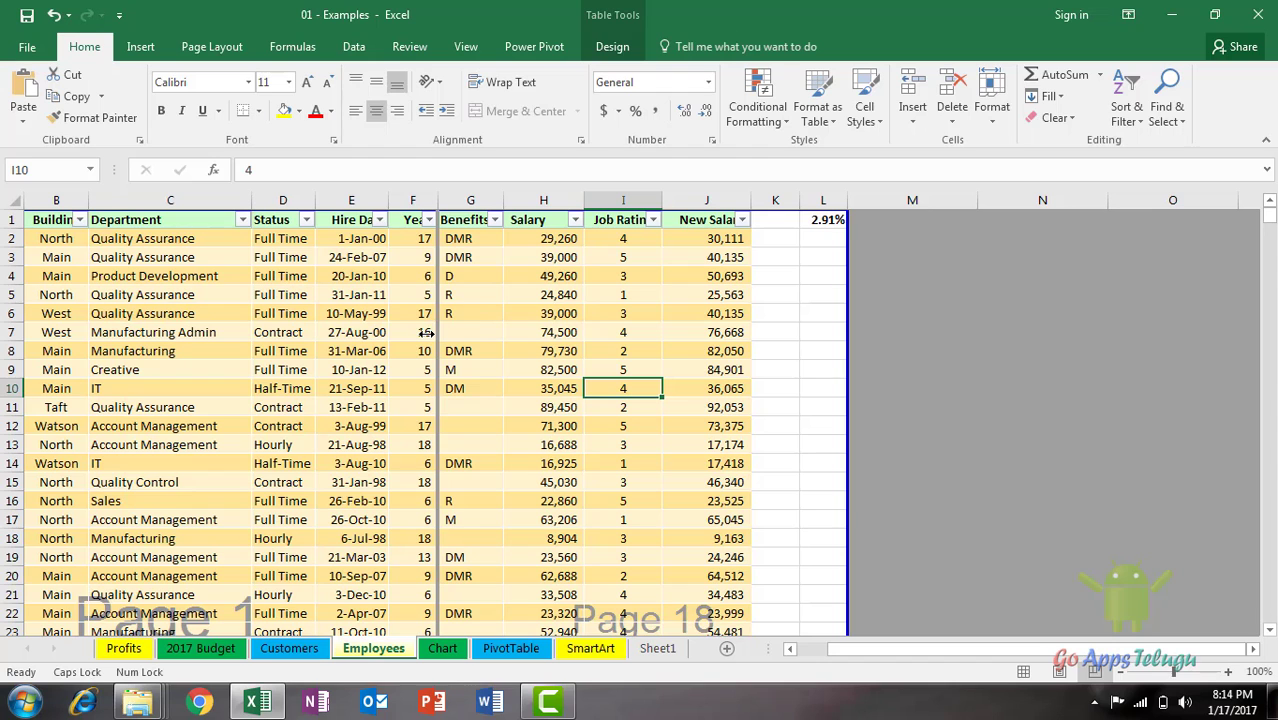
drag(628, 344, 661, 344)
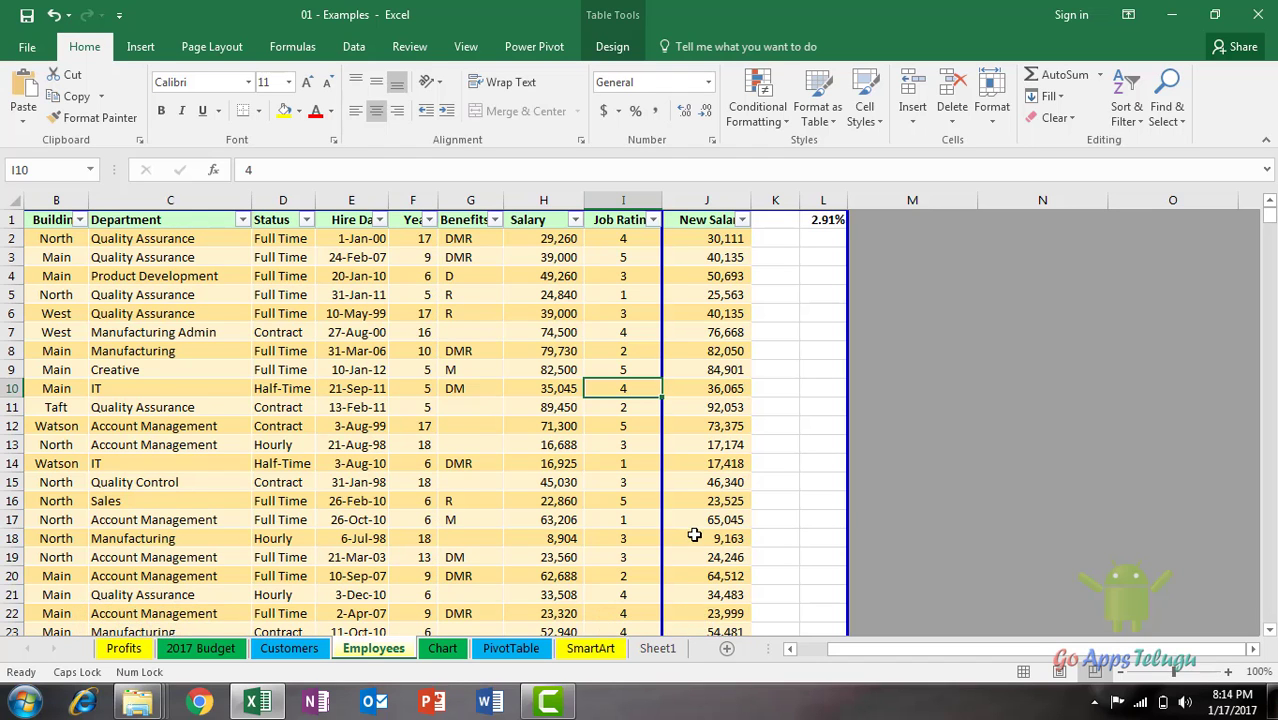
scroll(694, 535, down, 4)
scroll(694, 535, up, 4)
key(ctrl+z)
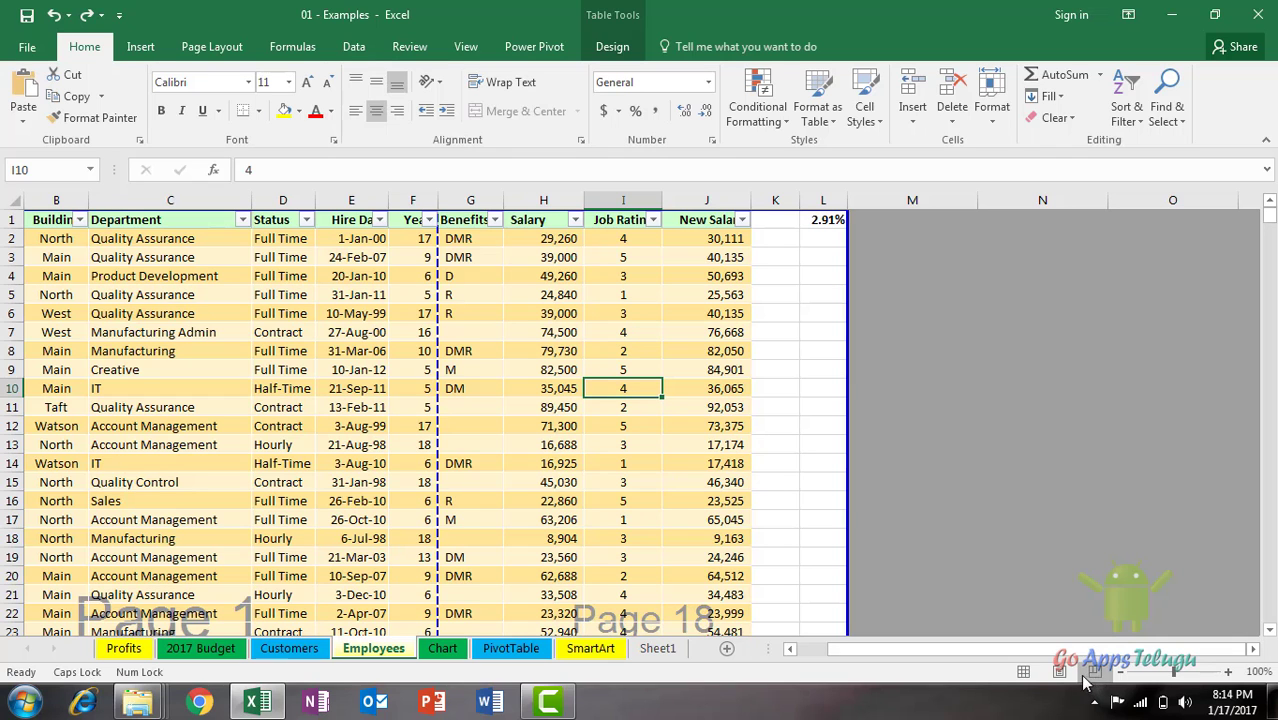
click(1024, 673)
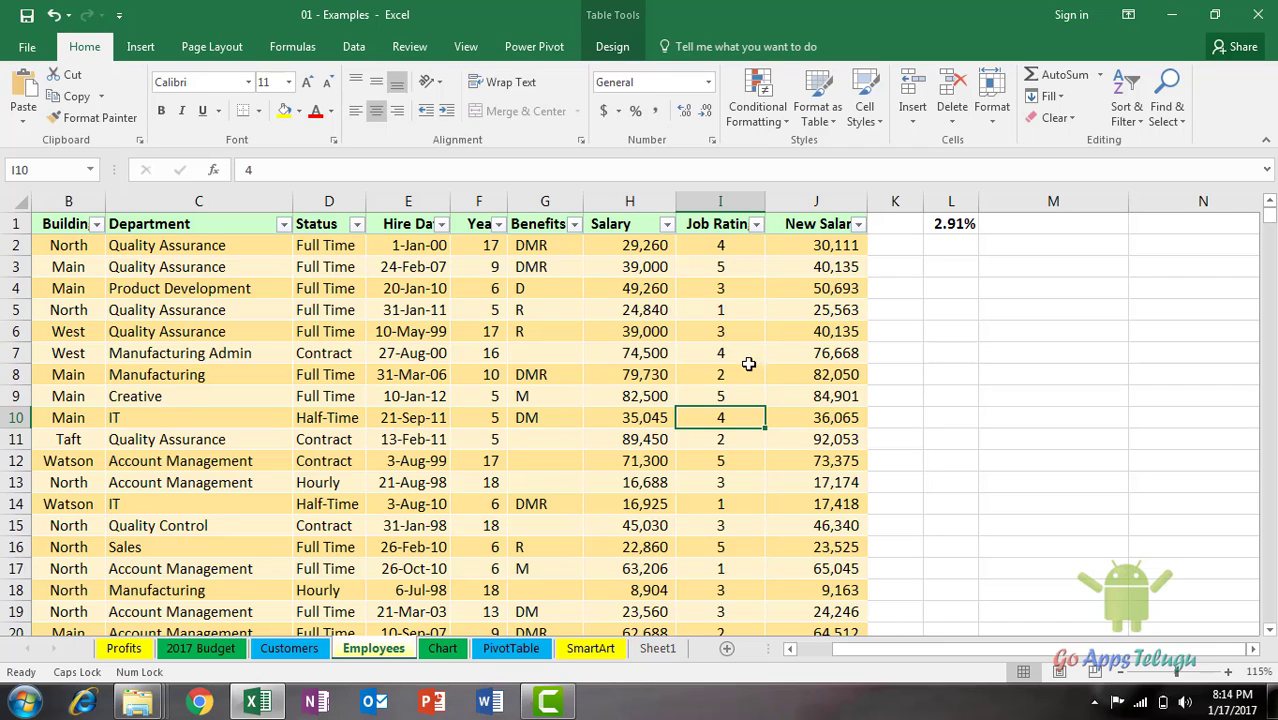
Select G8, zoom in ten steps, then drag the zoom slider back to 100%
click(516, 367)
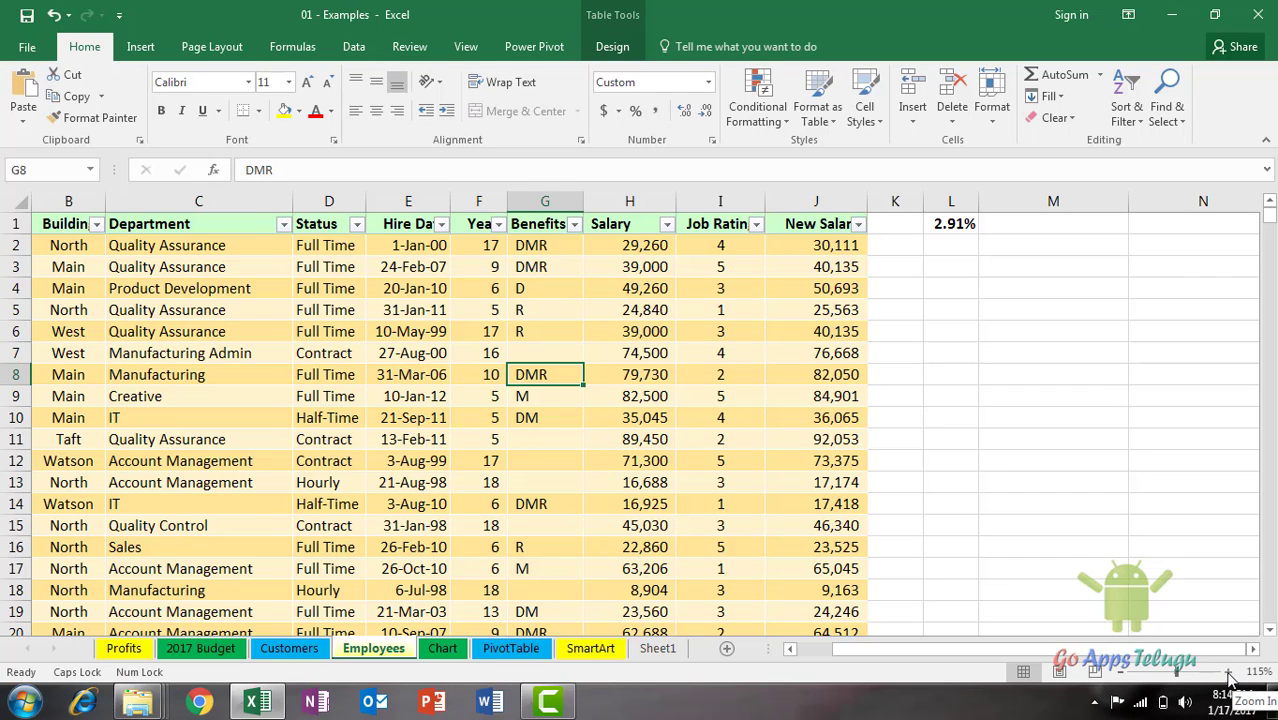
click(1229, 677)
click(1229, 677)
click(1229, 677)
click(1229, 677)
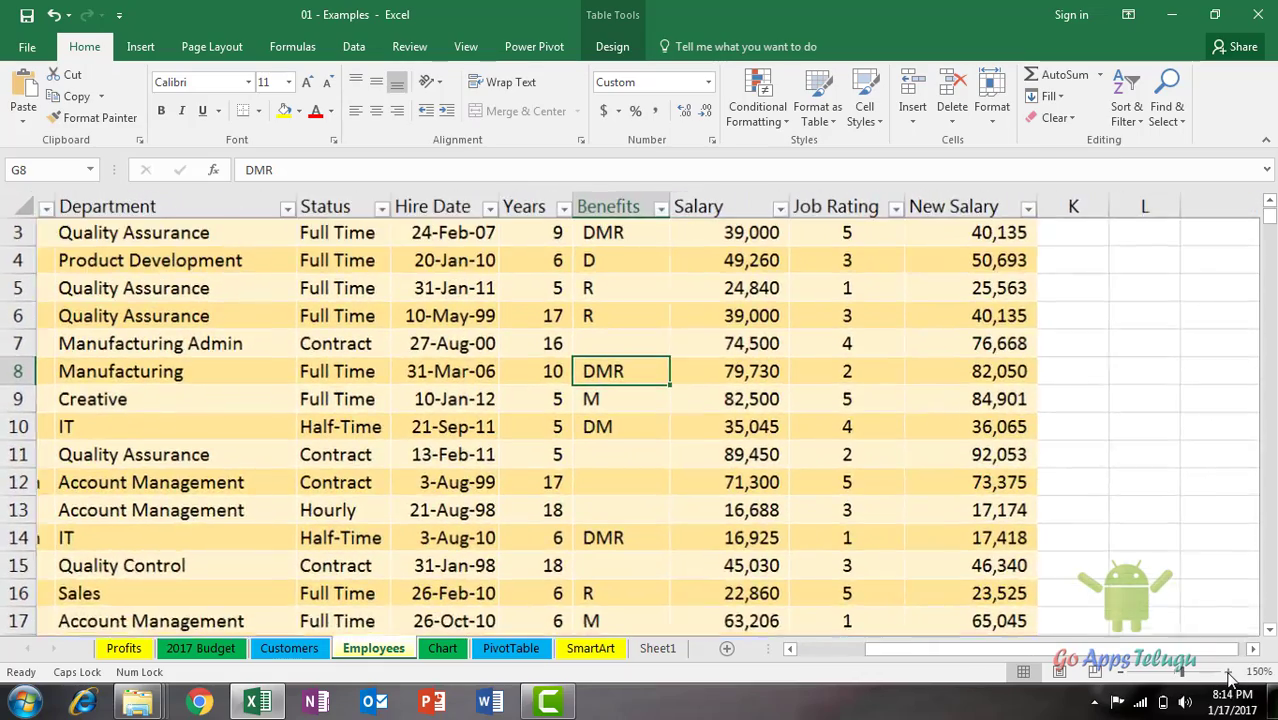
click(1229, 677)
click(1229, 677)
click(1229, 677)
click(1229, 677)
click(1229, 677)
click(1229, 677)
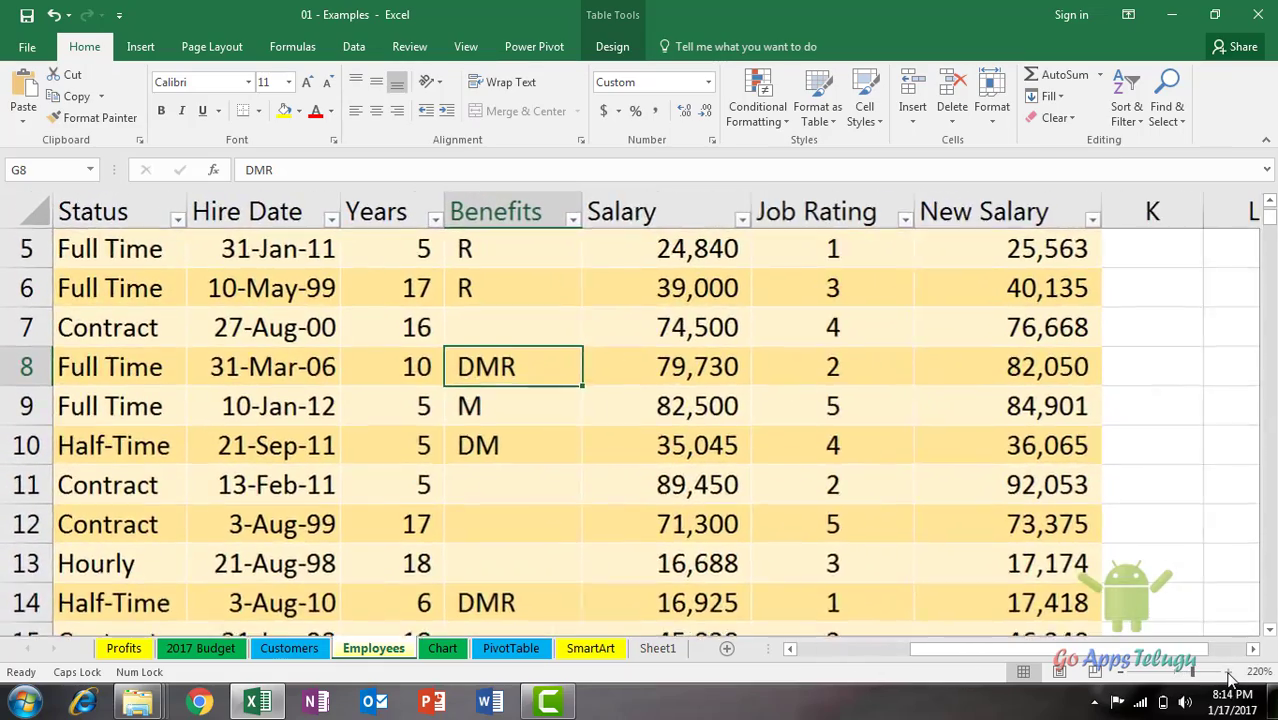
click(1229, 677)
click(1229, 677)
click(1229, 677)
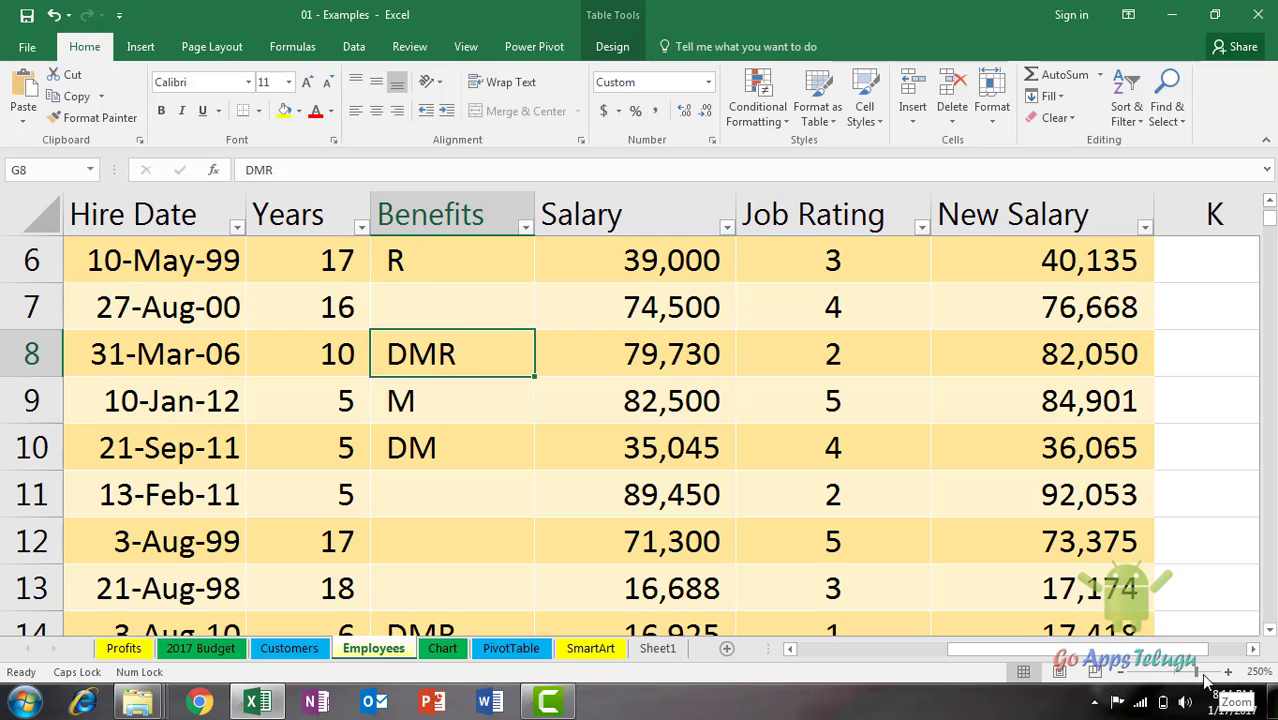
mouse_move(1198, 678)
mouse_down()
mouse_move(1165, 670)
mouse_move(1198, 678)
mouse_move(1178, 676)
mouse_up()
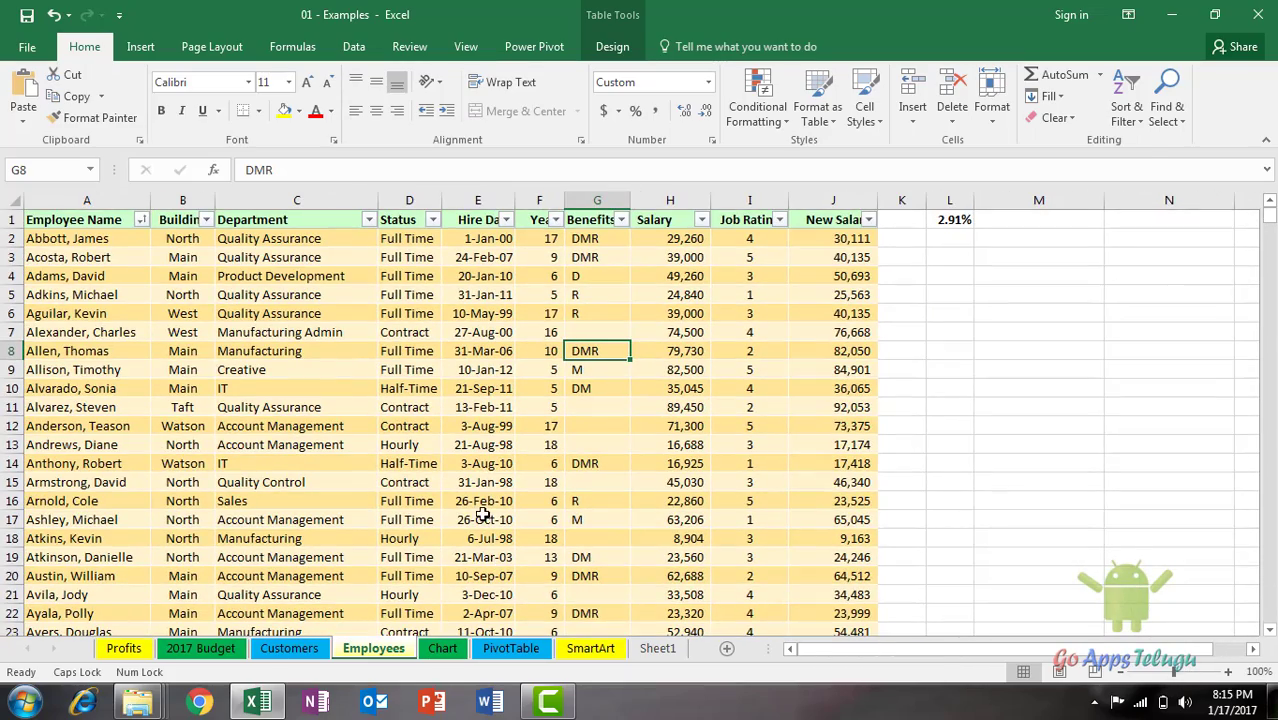
Zoom in and out three steps, then open the Customers and 2017 Budget sheets
click(1229, 673)
click(1229, 673)
click(1229, 673)
click(1229, 673)
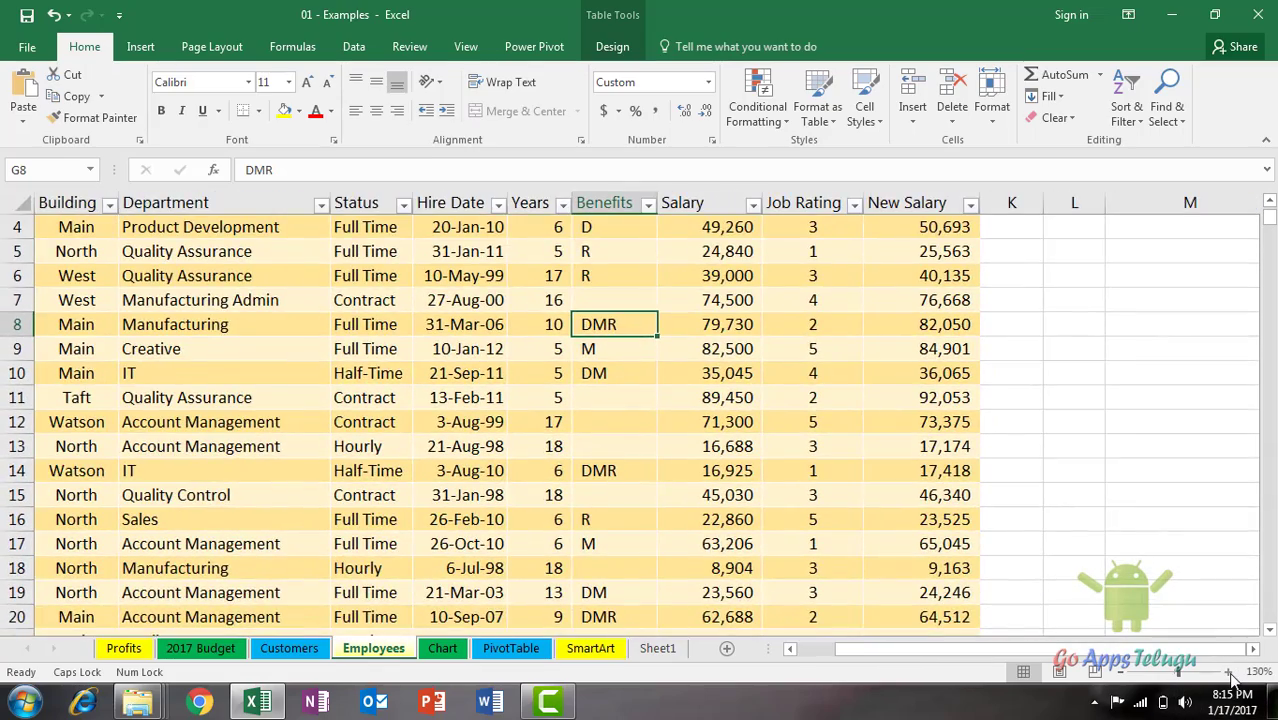
click(1120, 673)
click(1120, 673)
click(1120, 673)
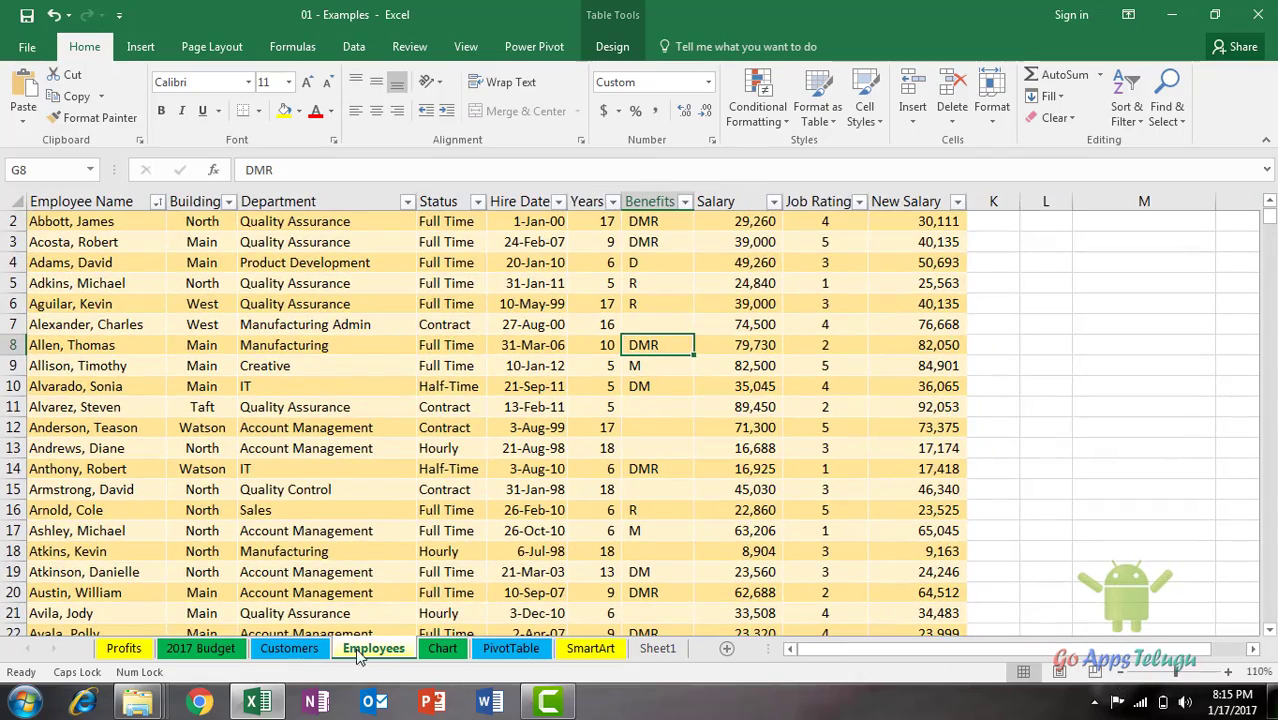
click(289, 648)
click(200, 648)
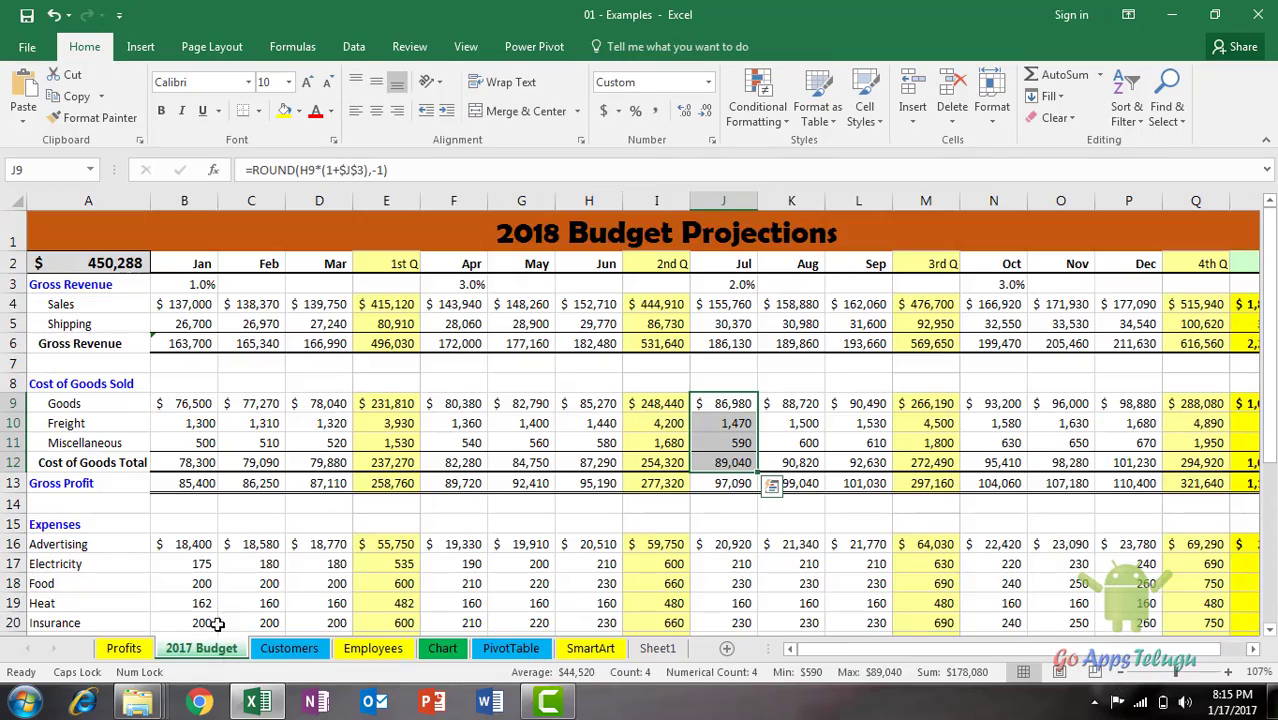
Select Shipping F5:H5 to show average 28,910, count 3 and sum 86,730
click(449, 320)
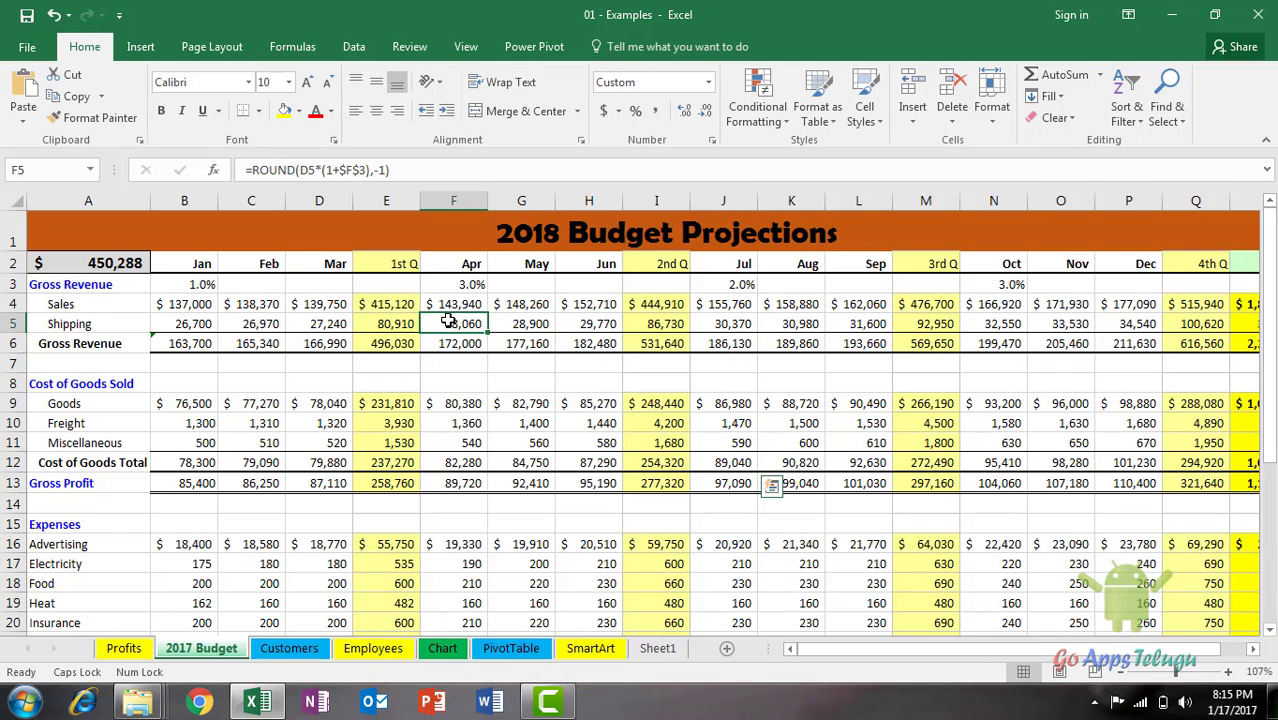
drag(481, 321, 600, 321)
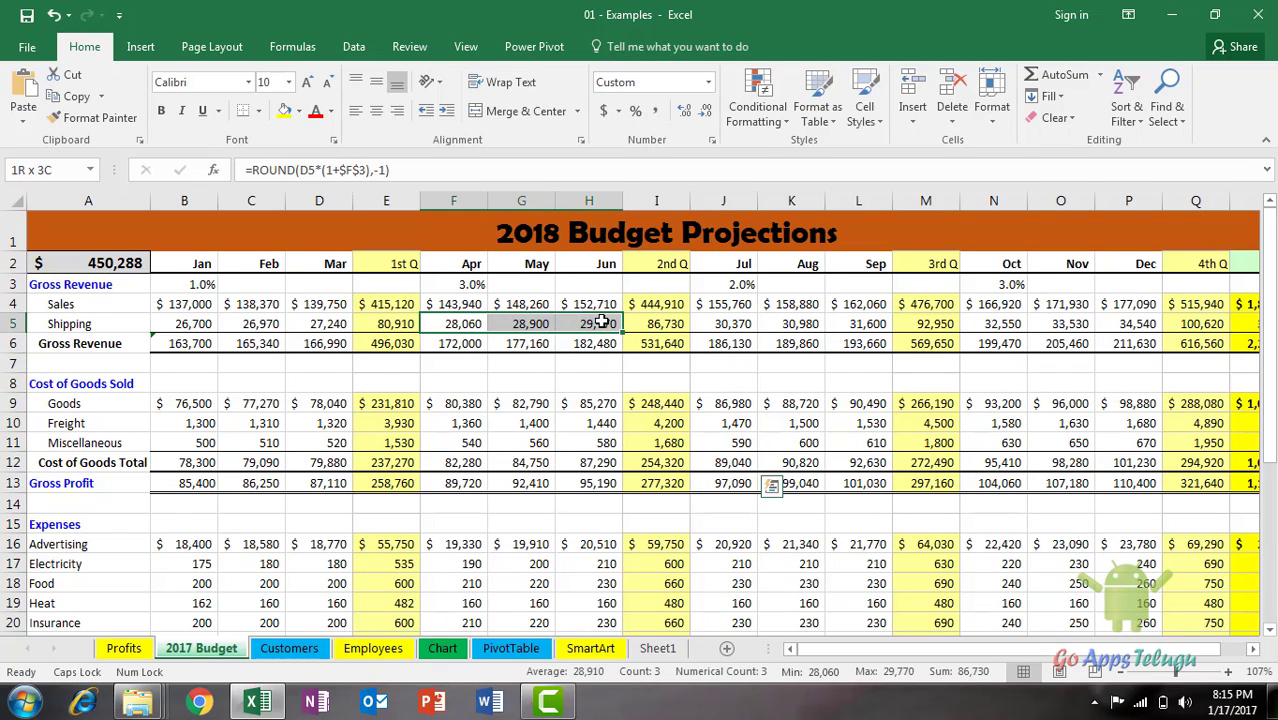